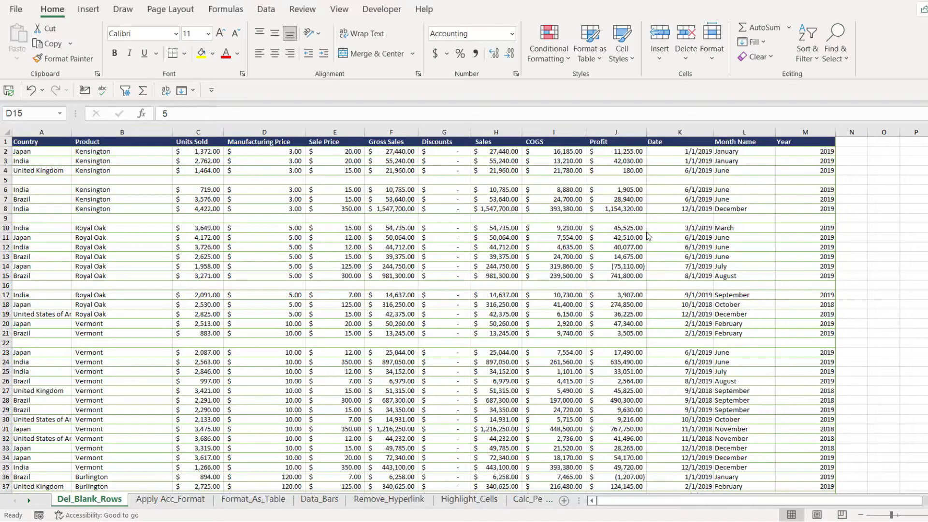
Review the workbook's stored macros on the Developer tab without running any, then select C10
click(387, 10)
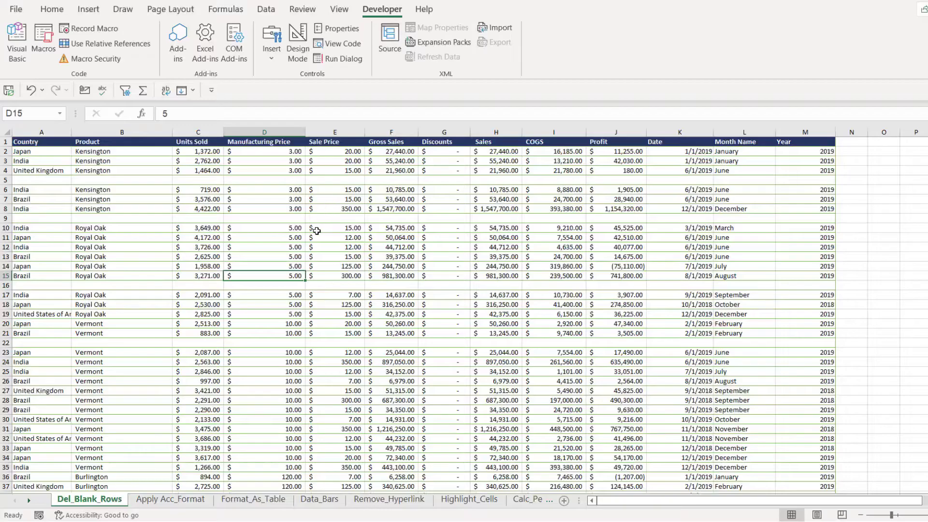
click(44, 46)
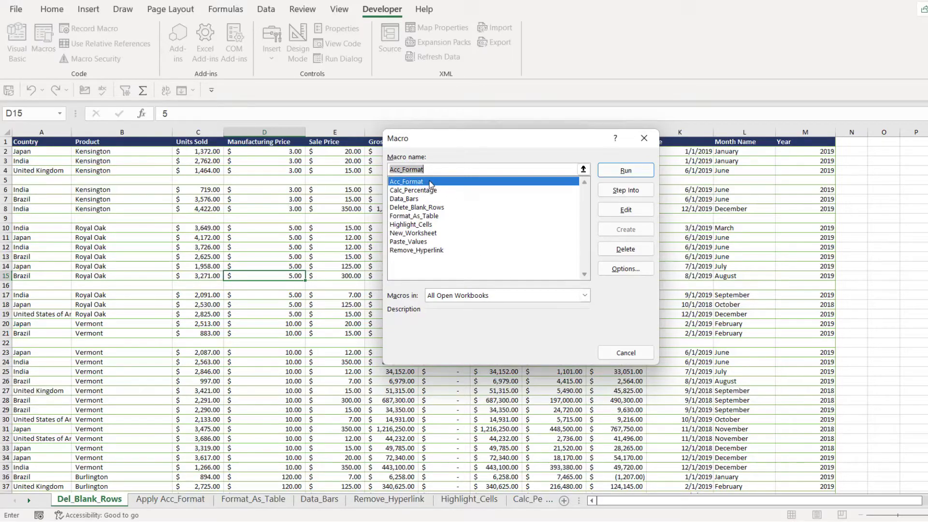
click(631, 356)
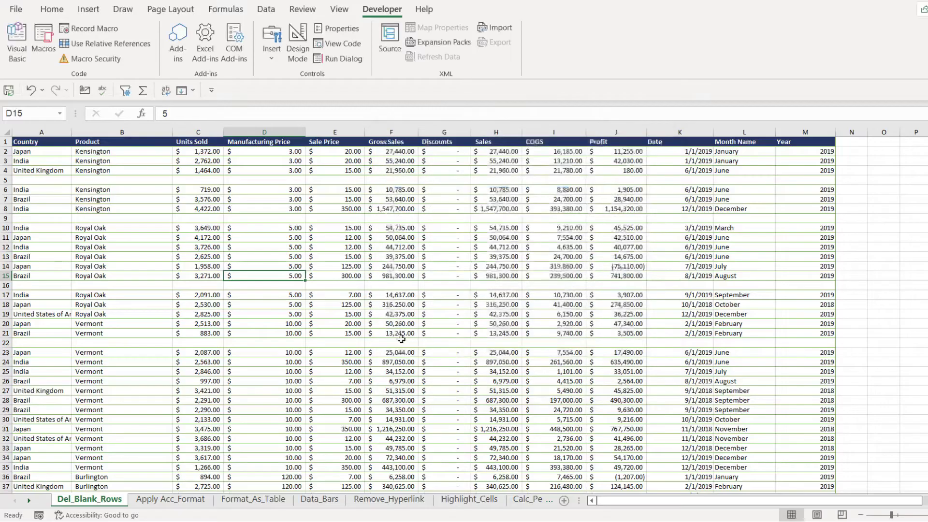
click(207, 230)
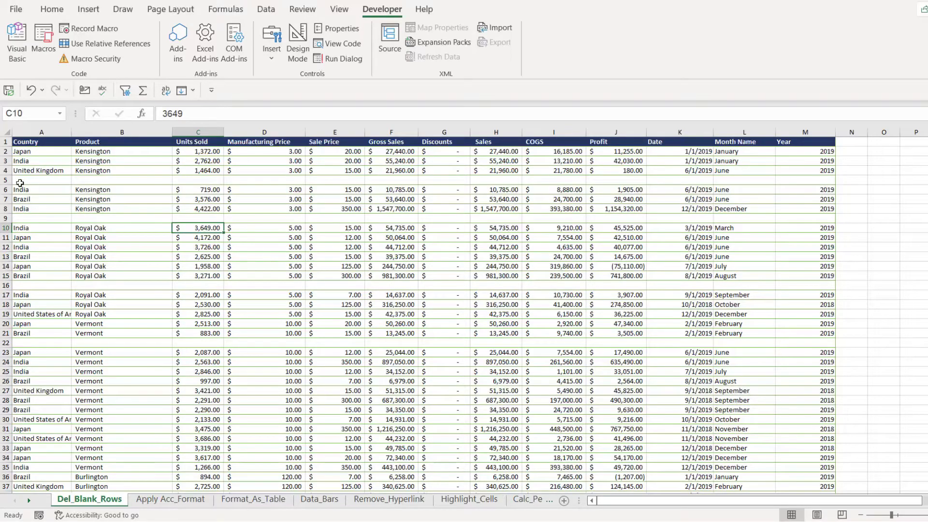
Select blank rows 5, 16 and 22 to show the gaps, then select cell F12
click(6, 179)
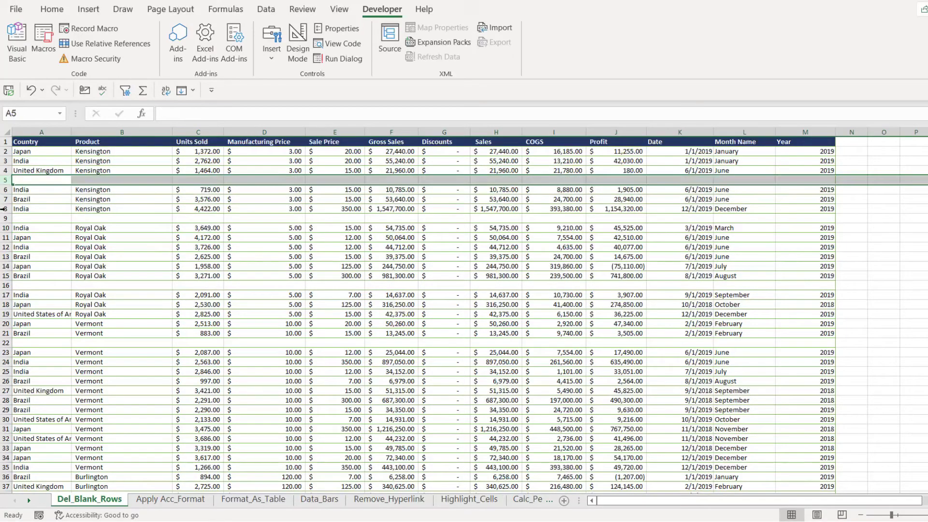
click(6, 285)
click(6, 343)
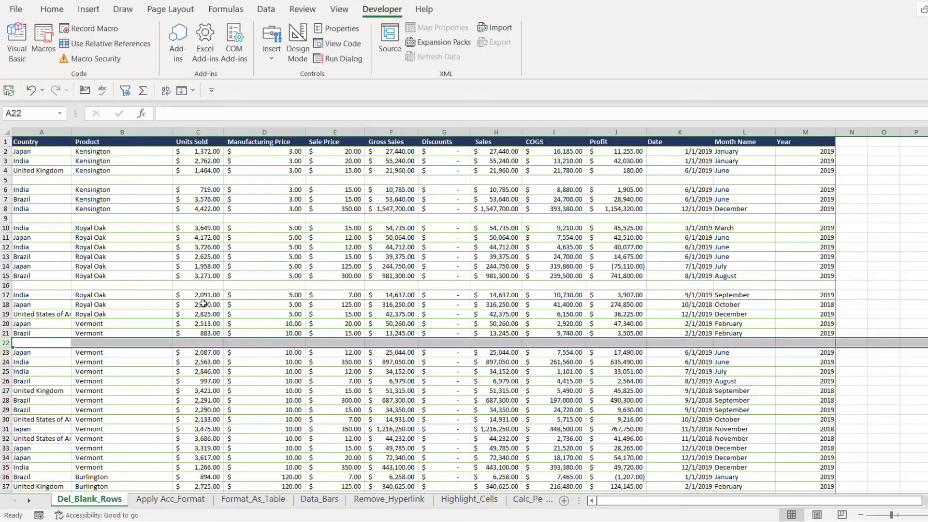
click(400, 244)
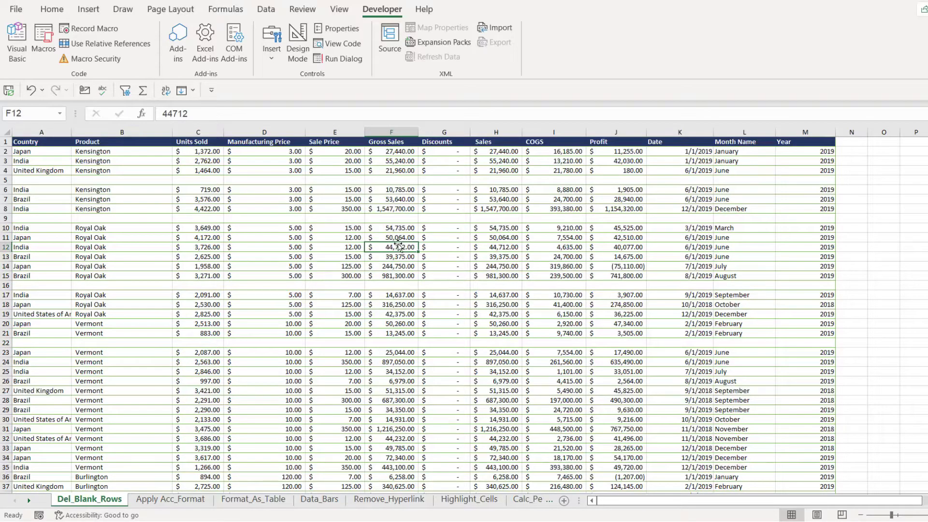
Run the Delete_Blank_Rows macro to remove the empty rows from the sales table
click(43, 45)
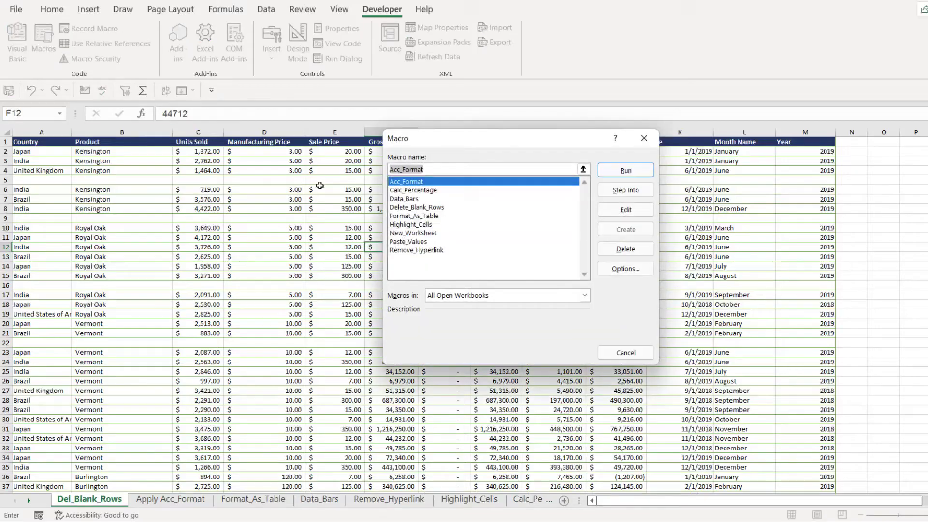
drag(450, 141, 565, 132)
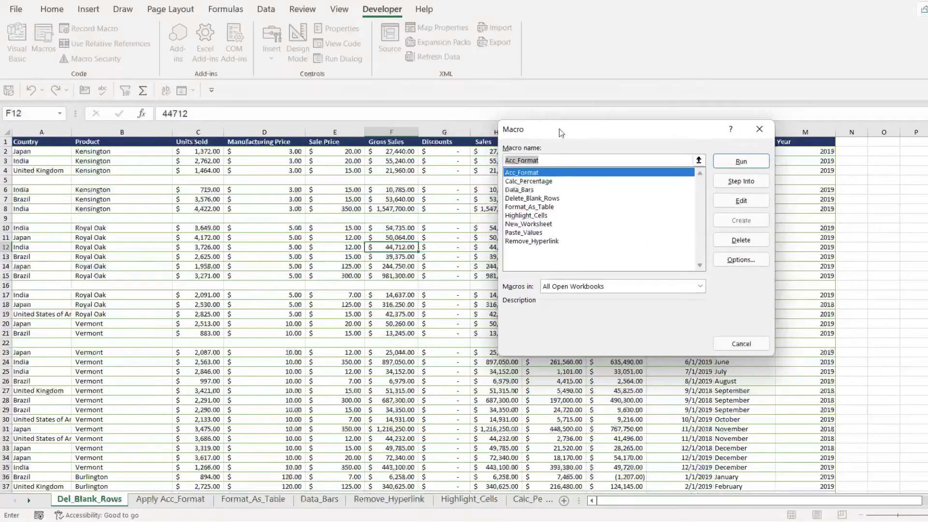
click(534, 199)
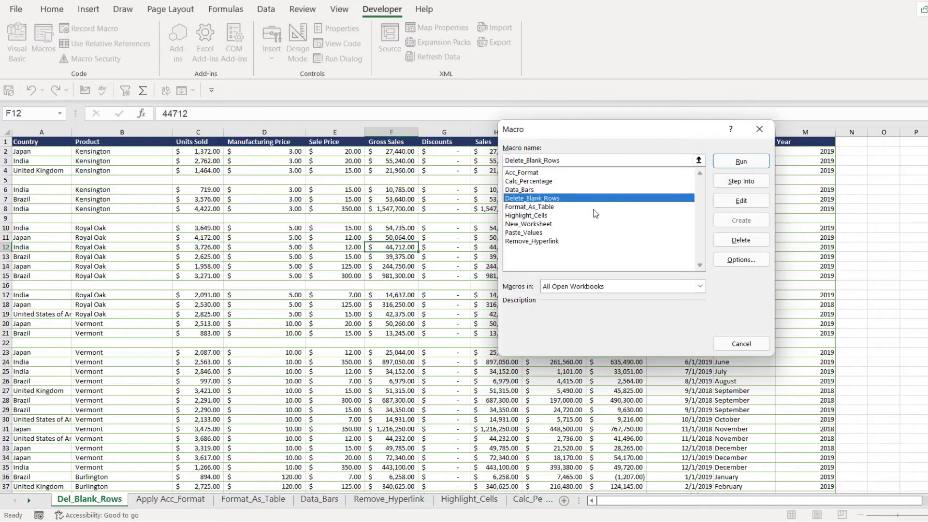
click(751, 163)
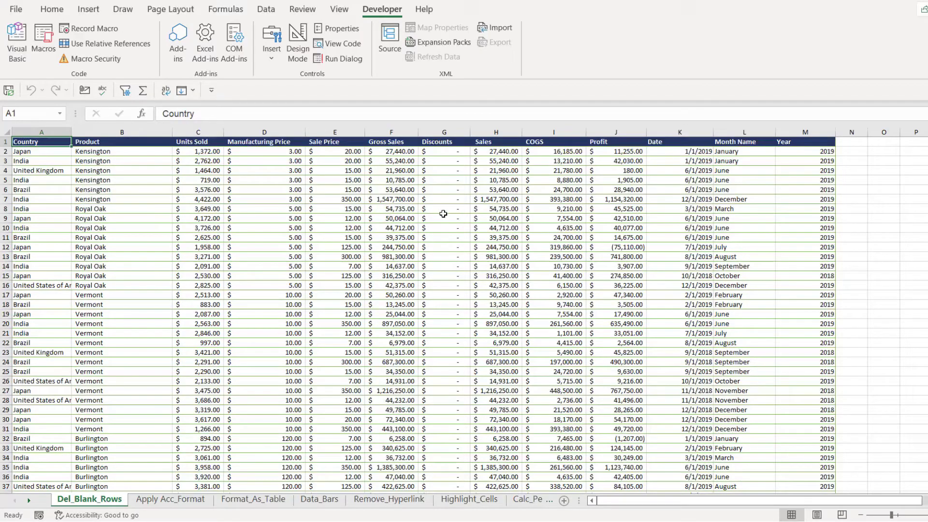
Switch to the Apply Acc_Format sheet and select the numbers in D4:J16
key(ctrl+Page_Down)
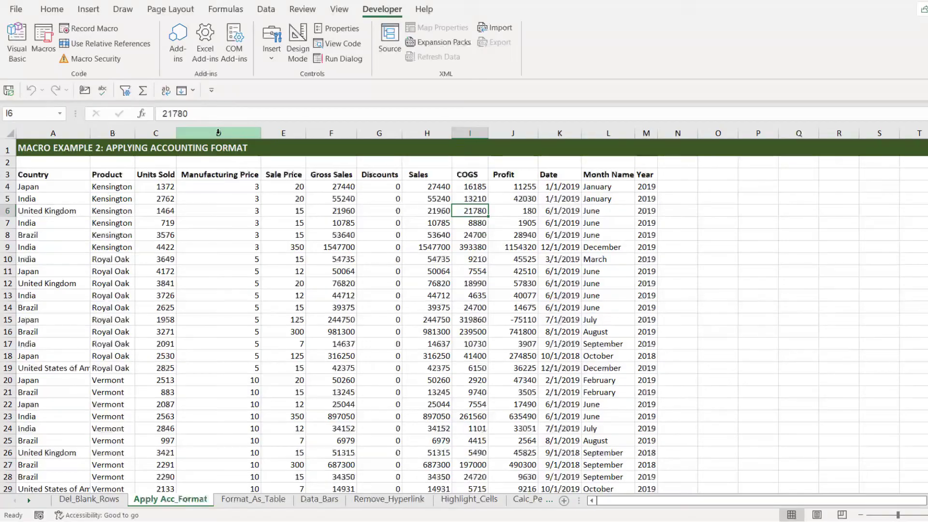
drag(241, 134, 526, 144)
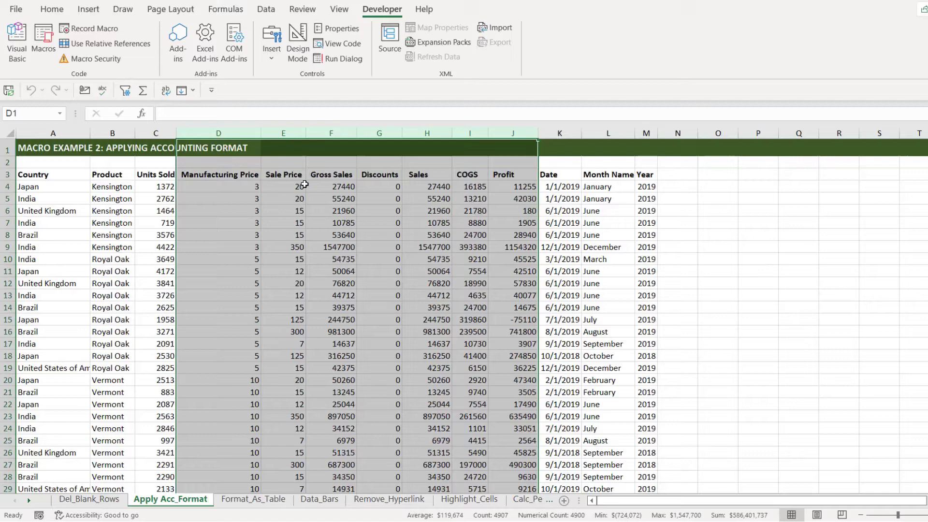
drag(230, 186, 517, 323)
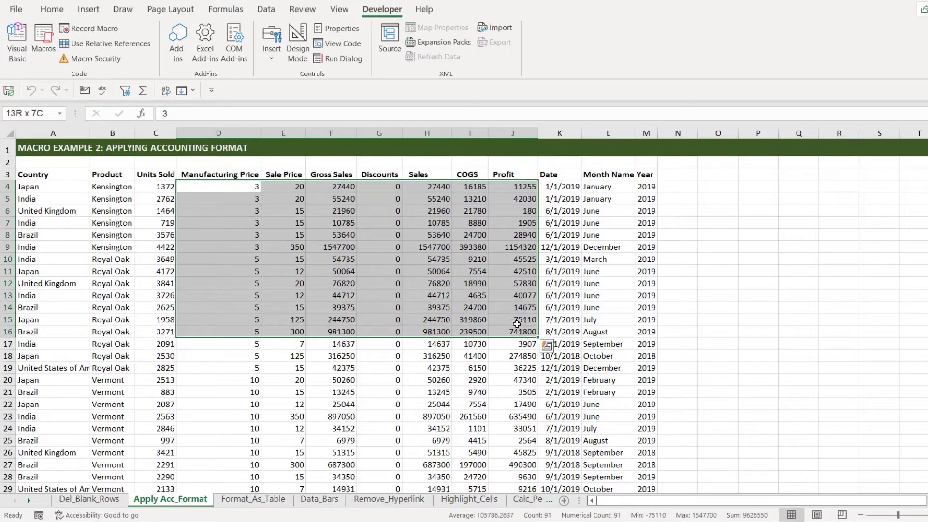
Select cell H7 and bring up the stored macro list from the Developer tab
click(52, 9)
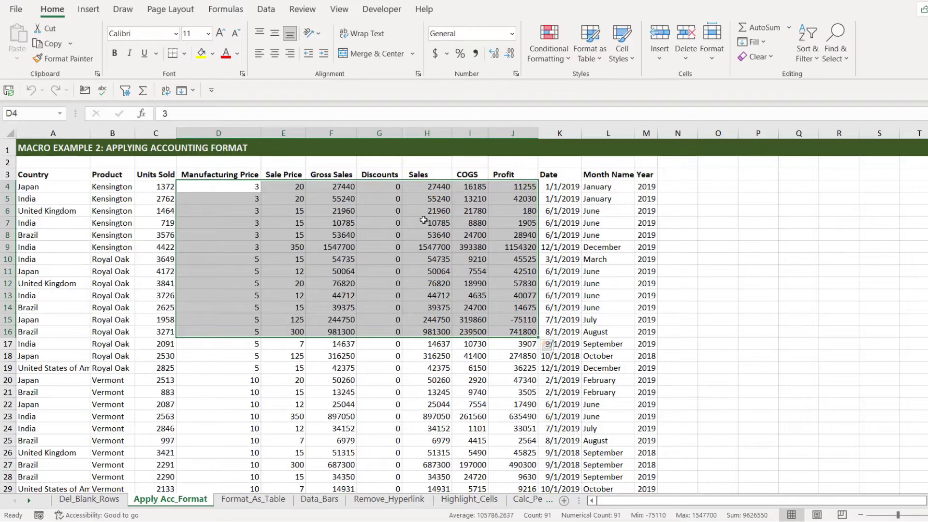
click(425, 222)
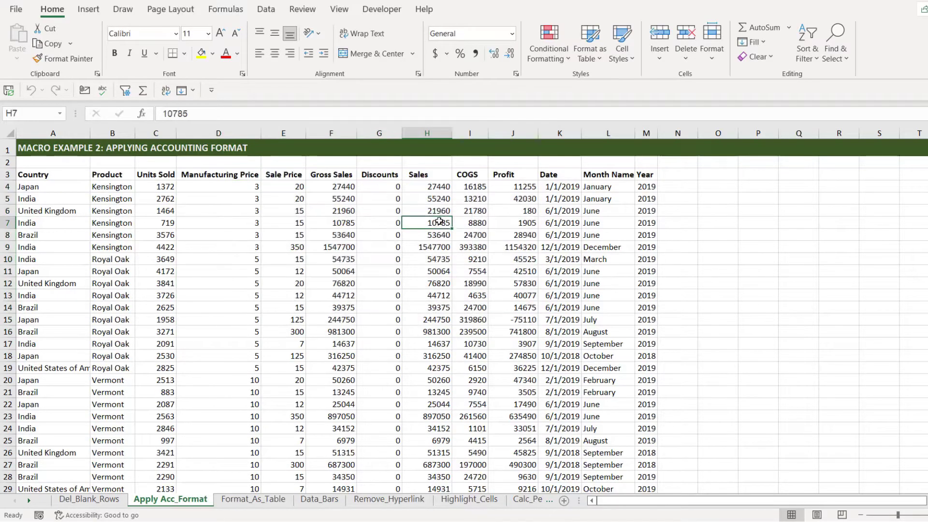
click(390, 11)
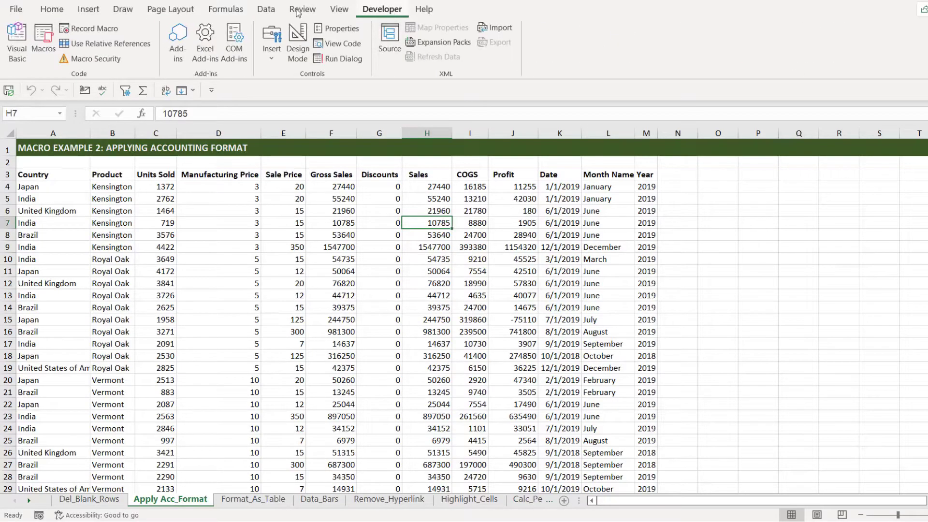
click(40, 52)
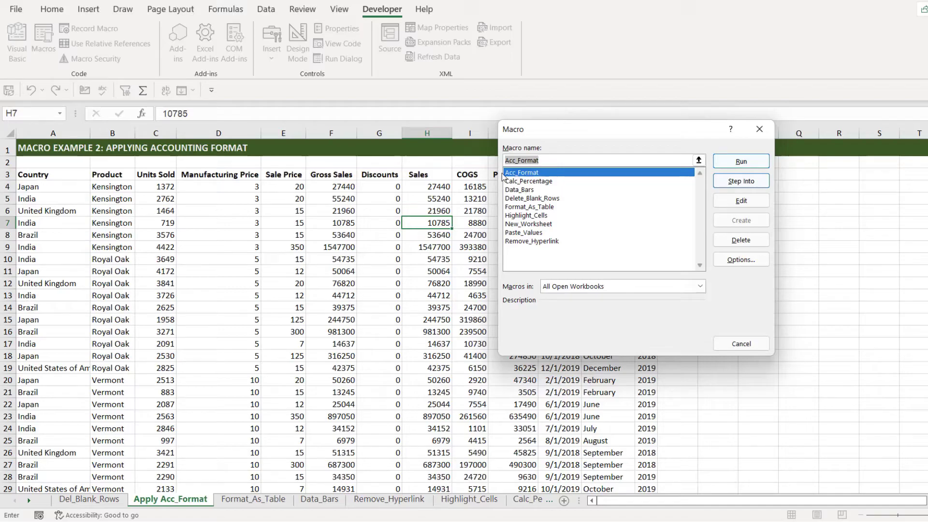
Apply Acc_Format to H7, then select columns D–J from row 4 down to the last data row
click(729, 162)
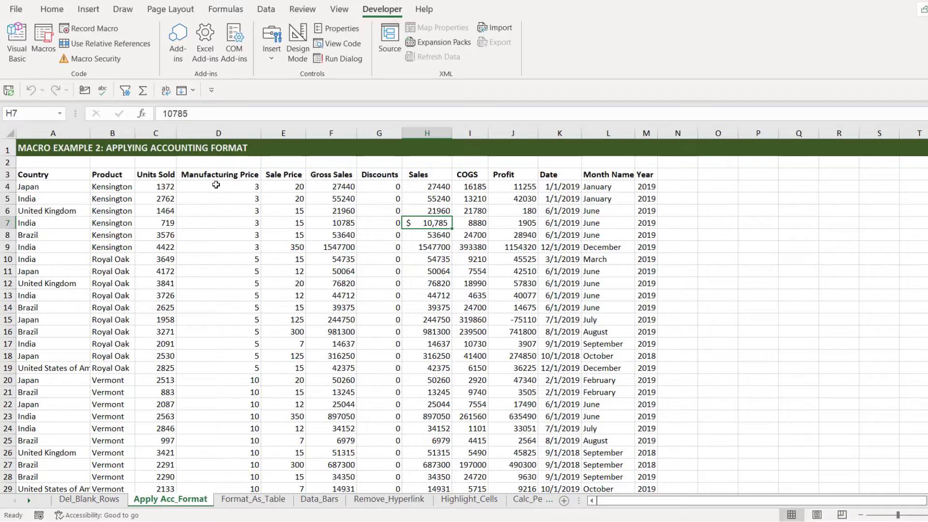
drag(216, 185, 527, 184)
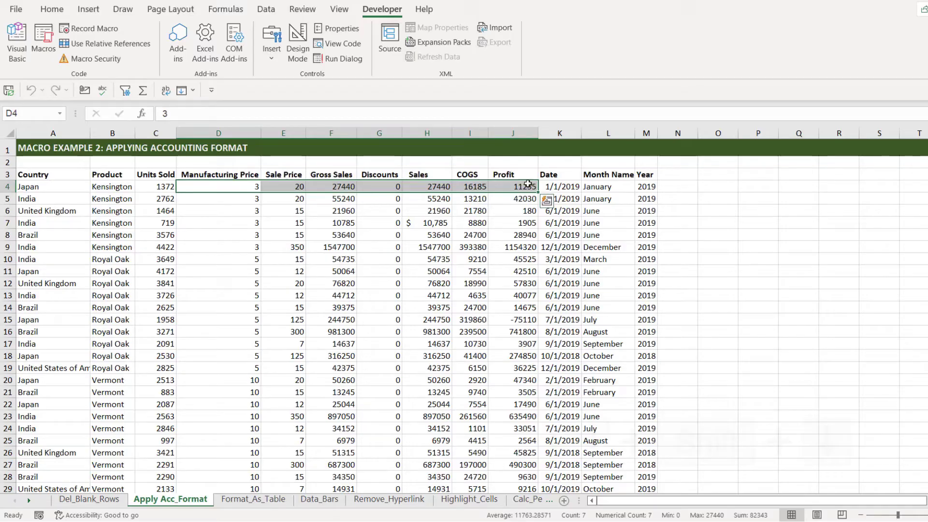
key(ctrl+shift+Down)
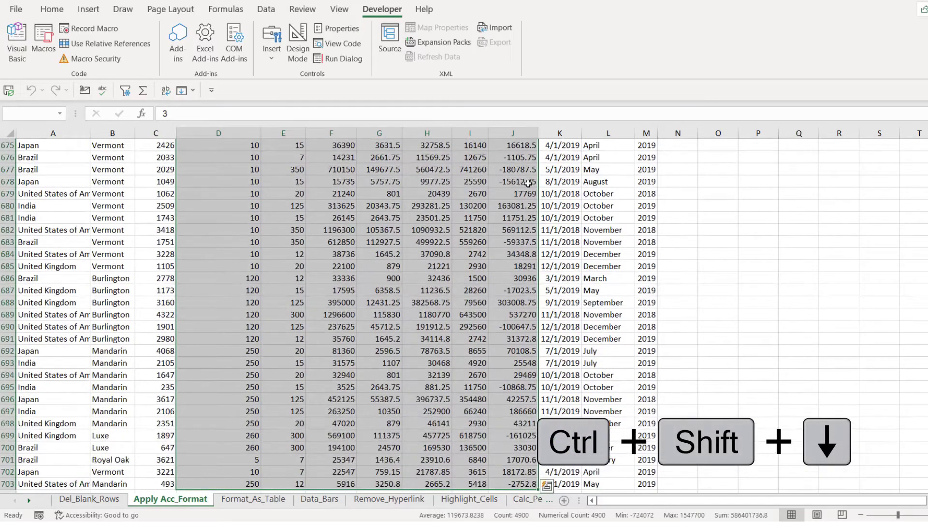
Run Acc_Format on the selected D:J data to give it accounting format
click(44, 43)
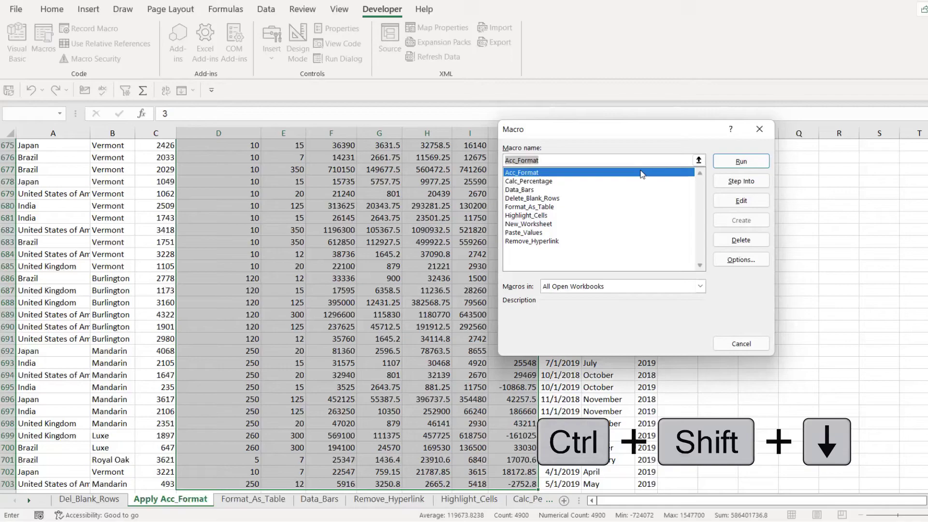
click(741, 161)
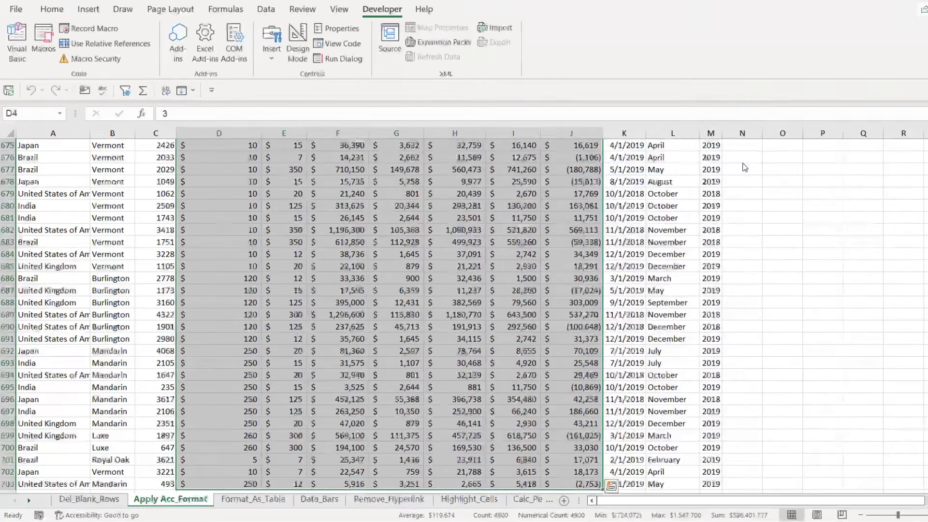
click(473, 248)
scroll(476, 245, up, 20)
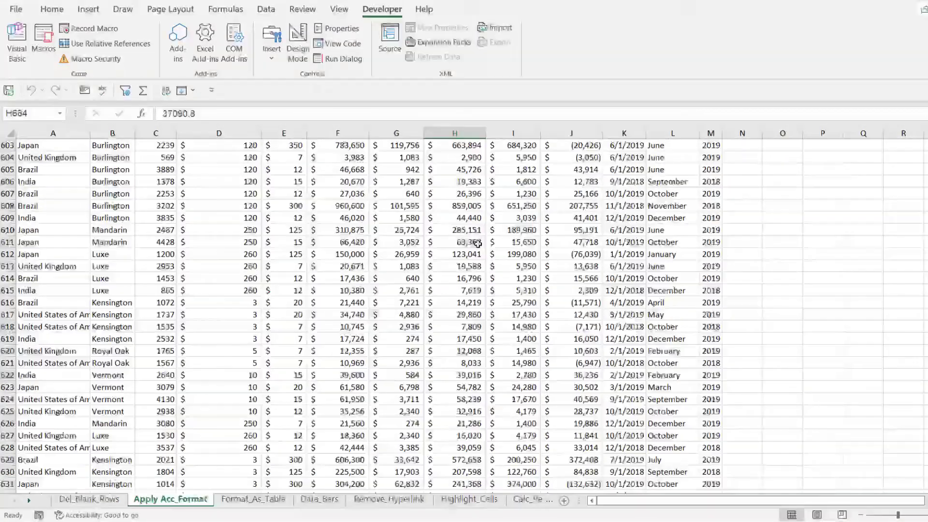
scroll(477, 244, up, 6)
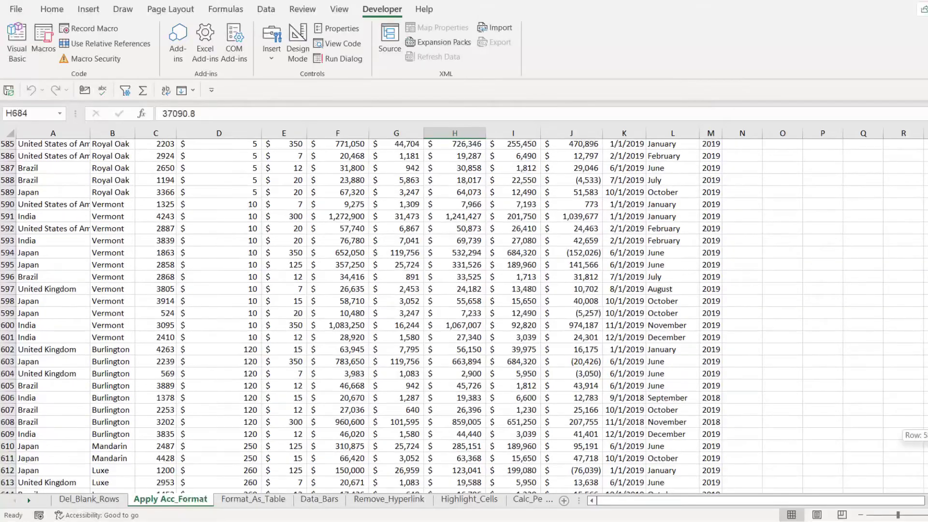
drag(925, 435, 925, 140)
On the Format_As_Table sheet, run Format_As_Table to create banded Table1 with filter buttons
click(253, 498)
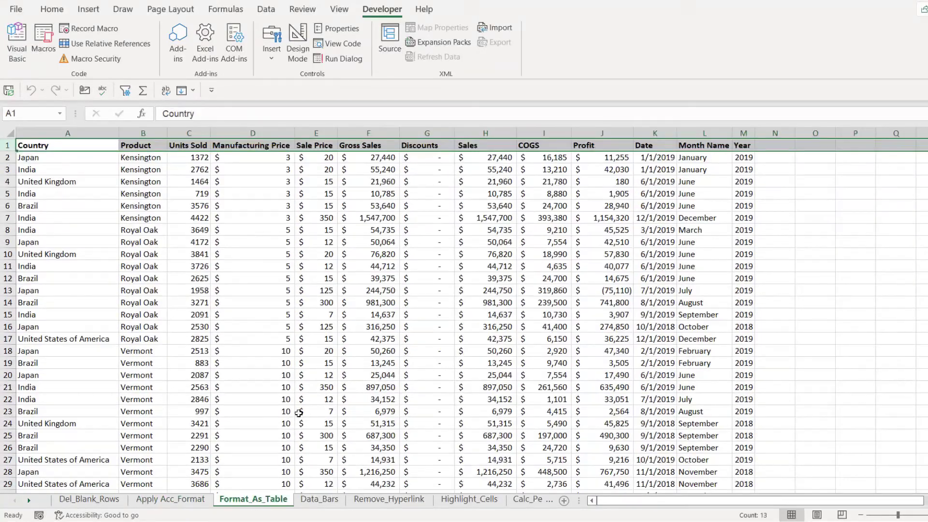
click(387, 204)
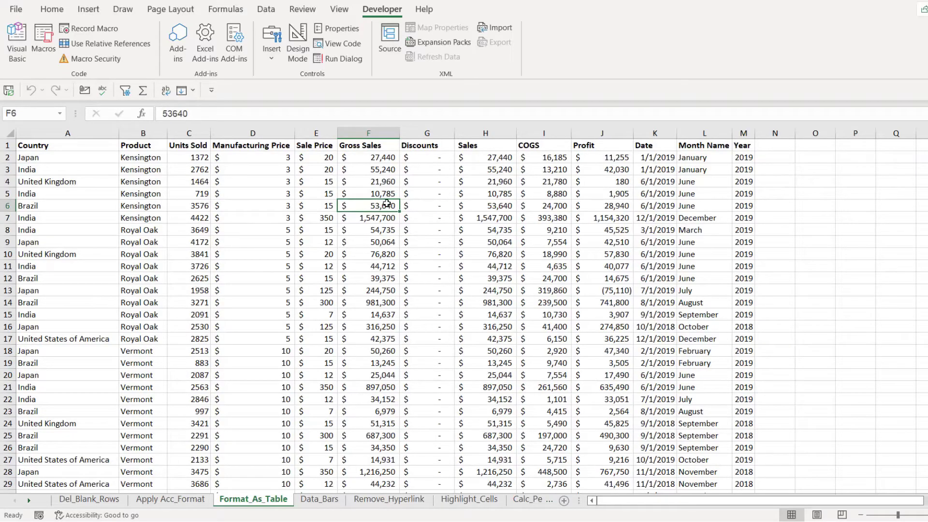
click(44, 42)
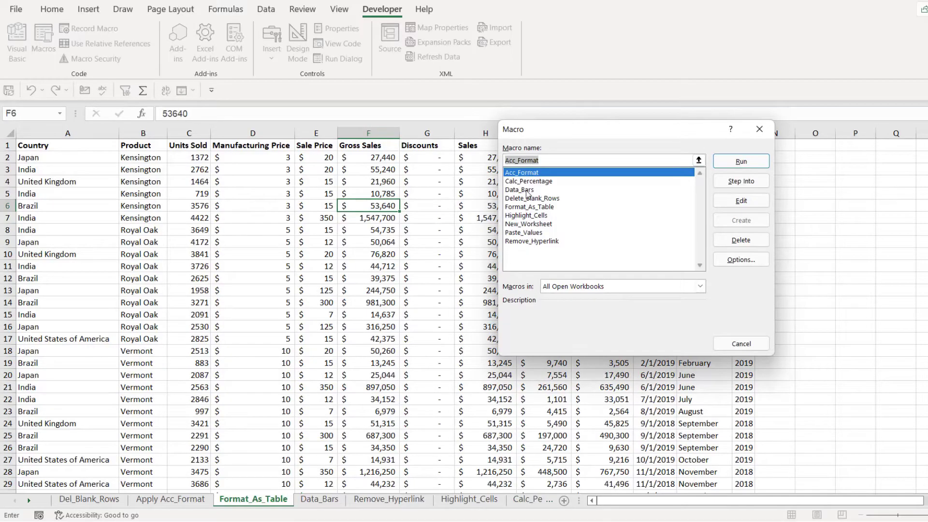
click(526, 207)
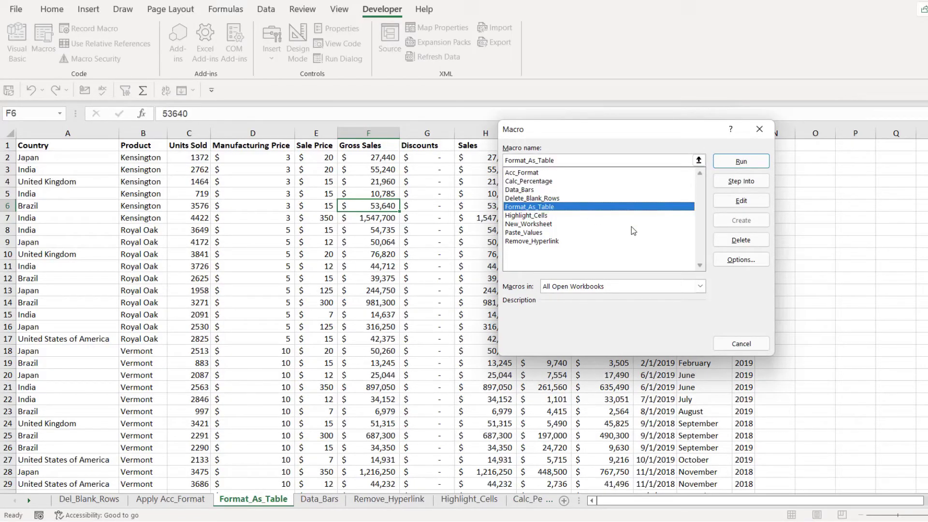
click(738, 161)
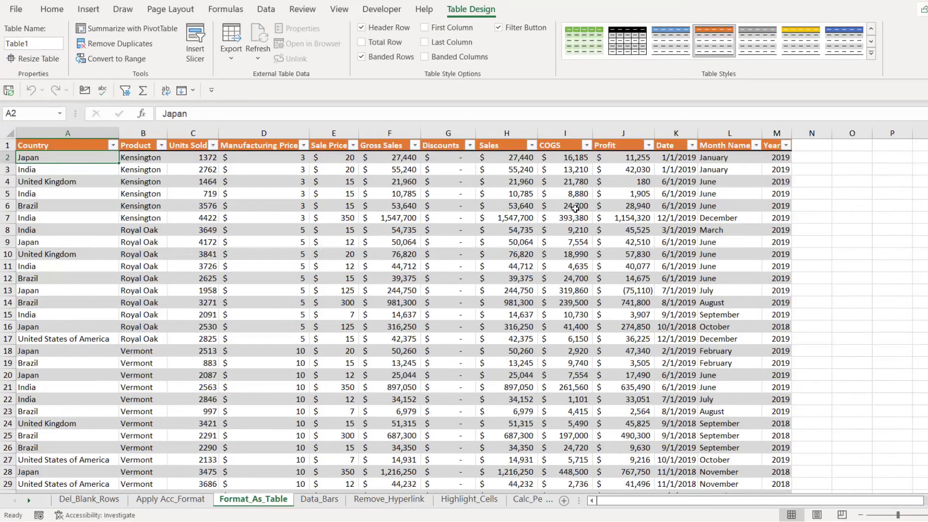
On the Data_Bars sheet, run the Data_Bars macro on C4:N7 for green bars
click(319, 500)
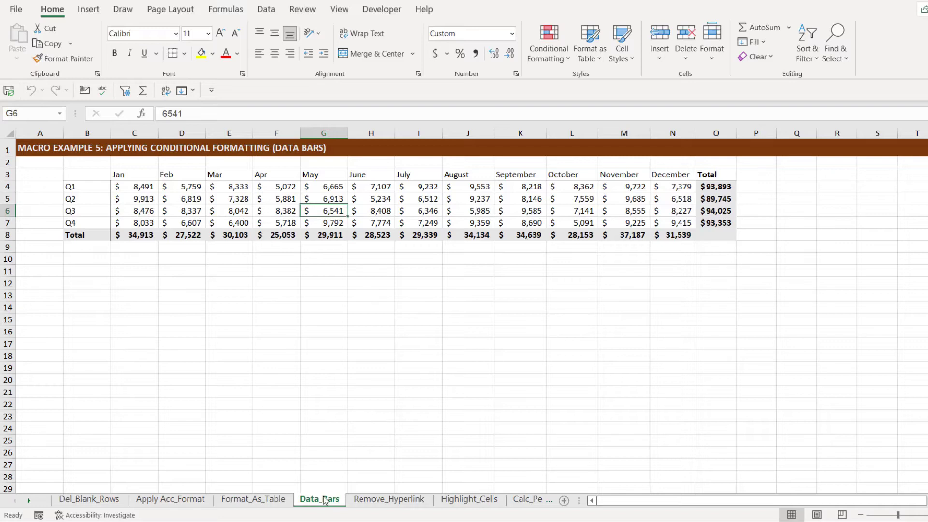
drag(130, 187, 682, 222)
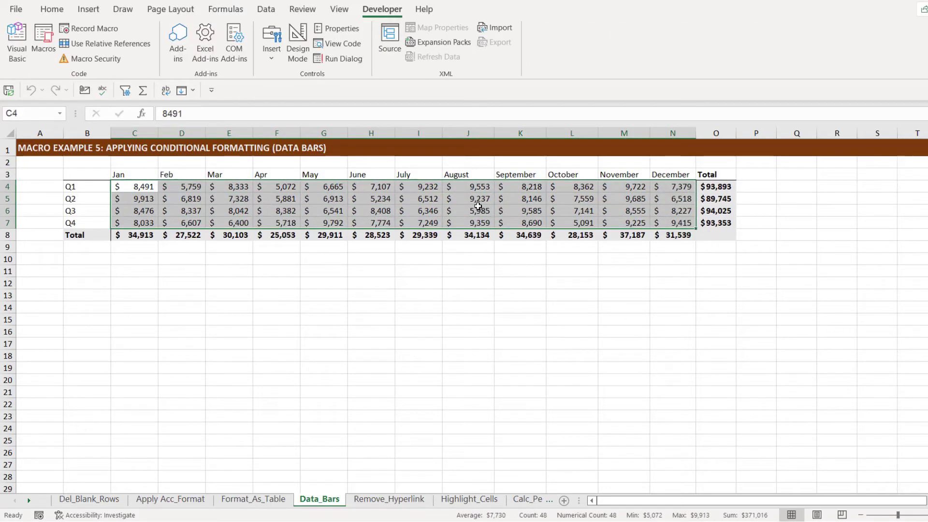
click(43, 43)
click(522, 190)
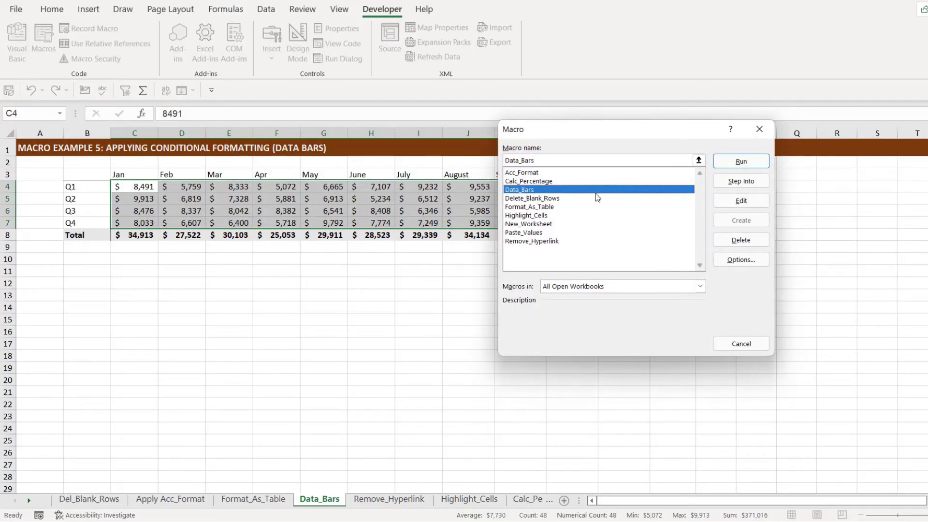
click(741, 162)
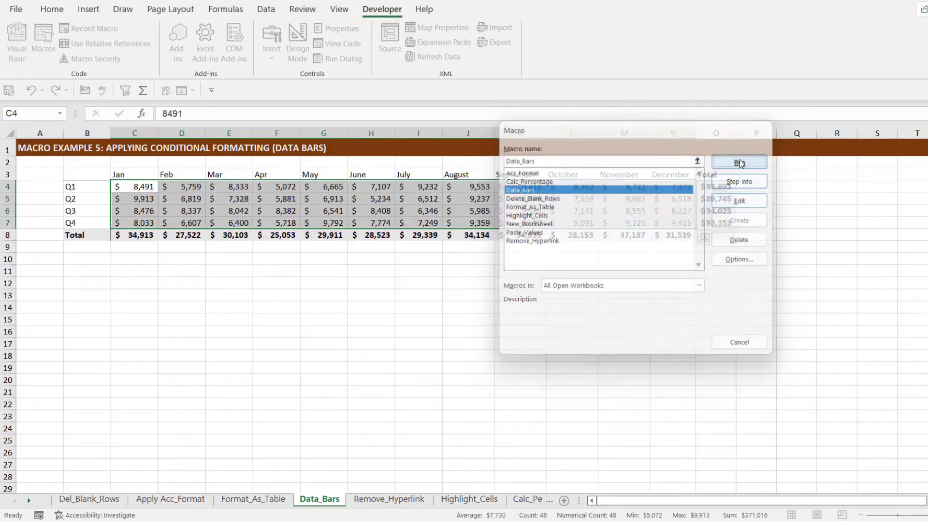
Run the Remove_Hyperlink macro on the 16 URLs in B4:B19 of the Remove_Hyperlink sheet
click(371, 295)
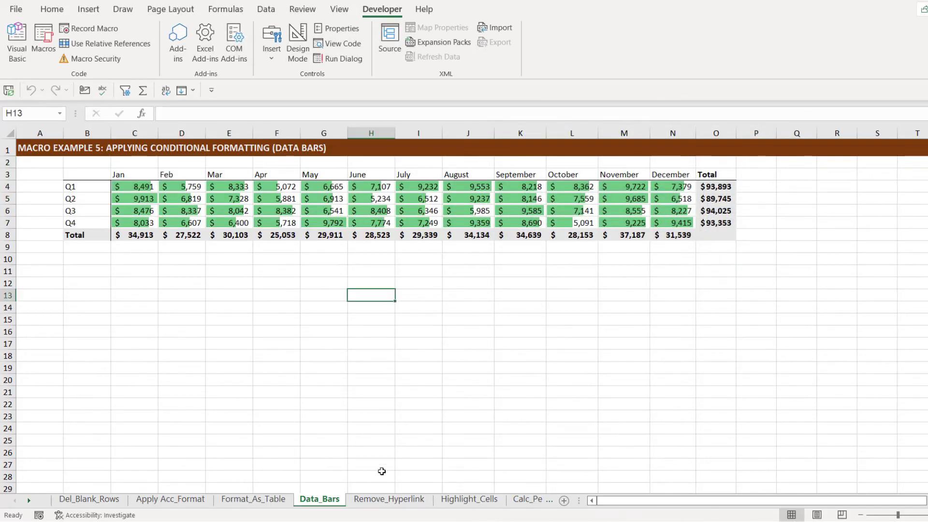
click(387, 500)
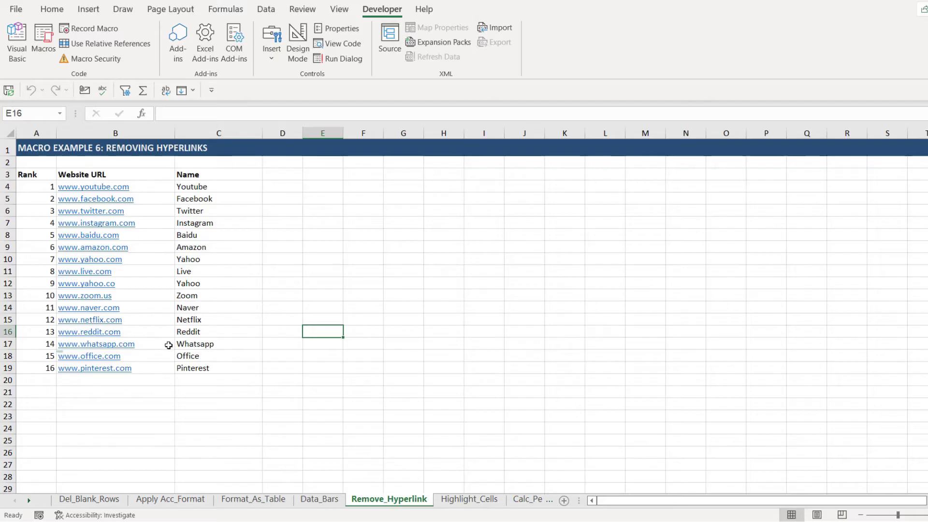
drag(155, 186, 154, 365)
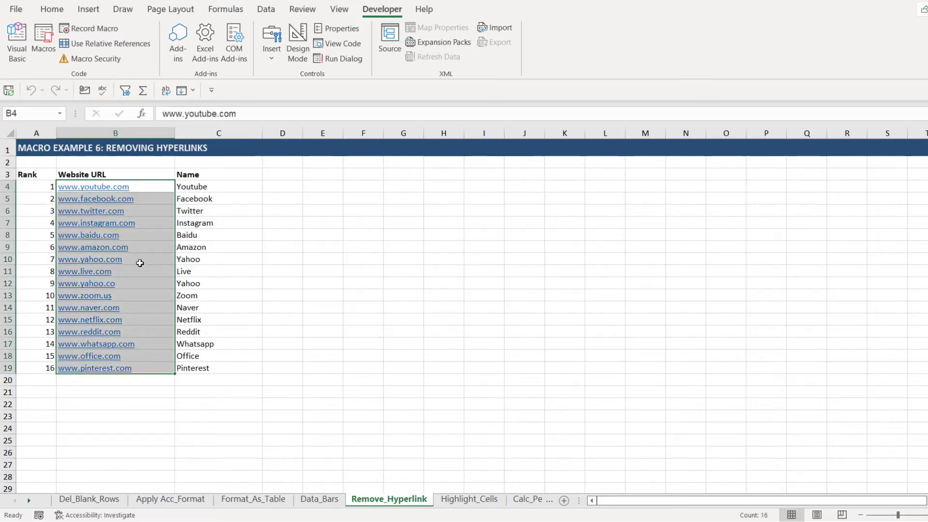
click(43, 44)
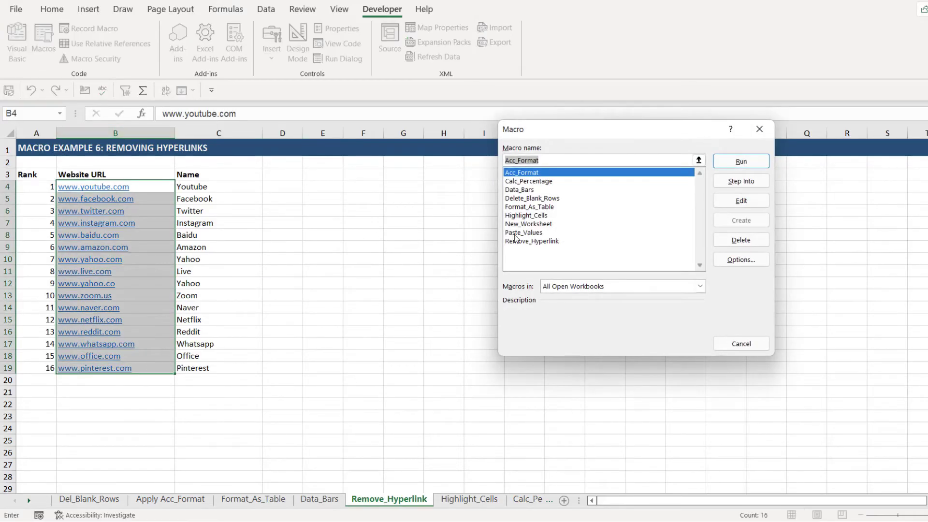
click(544, 241)
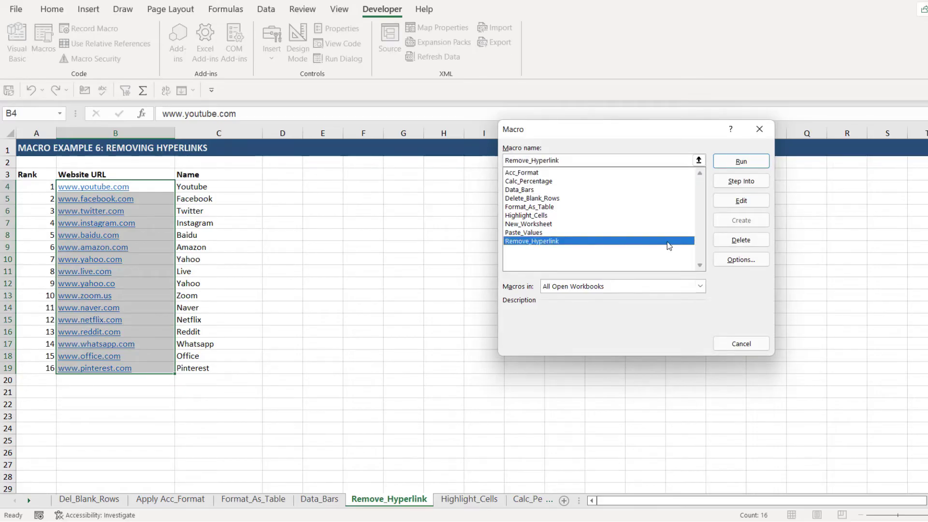
click(734, 161)
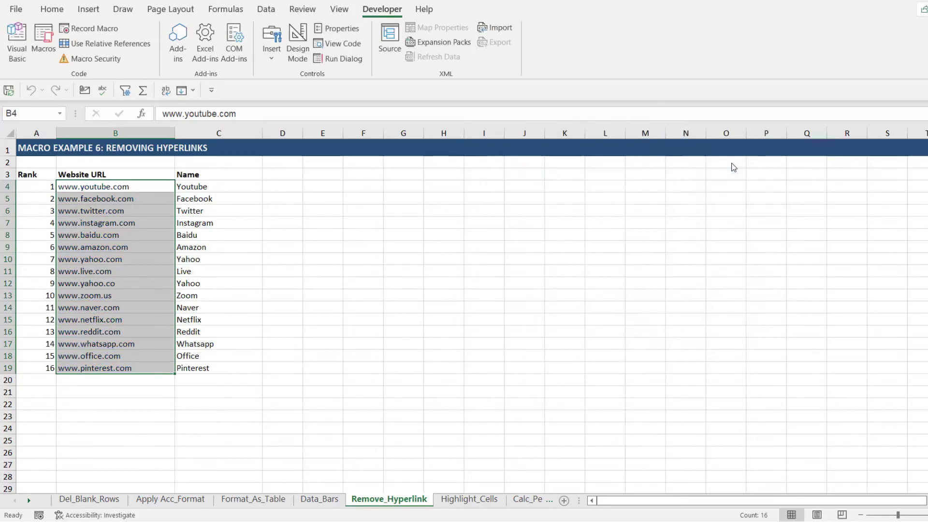
click(403, 247)
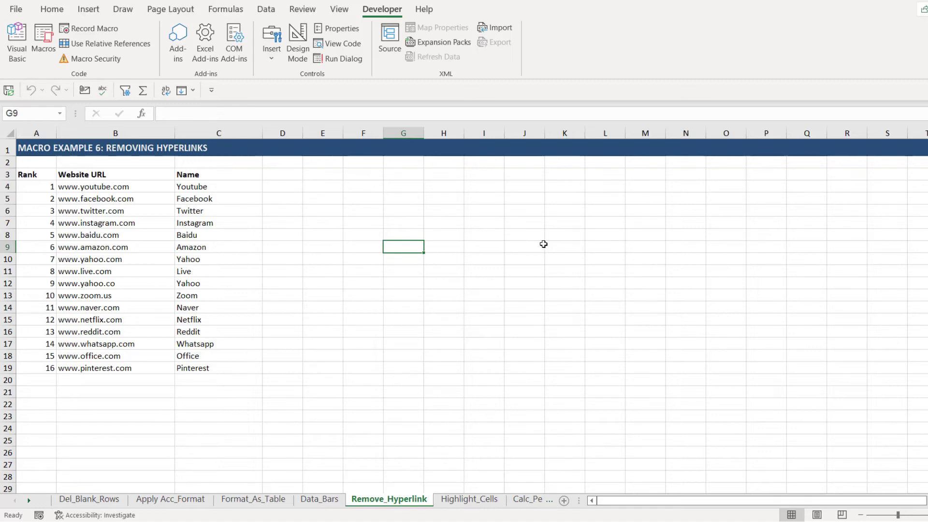
Run Highlight_Cells via Alt+F8 on the Q1–Q4 amounts to mark values above $9,000 green
click(468, 499)
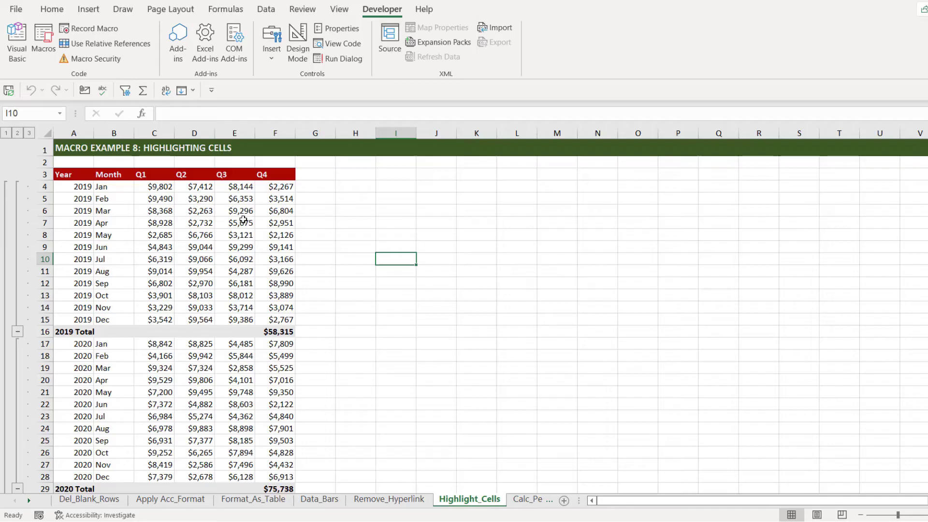
drag(144, 188, 271, 454)
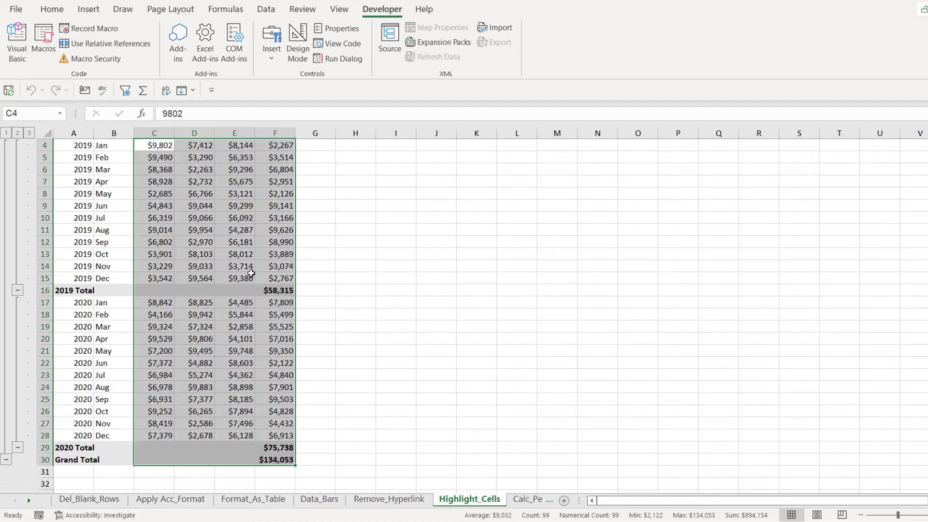
scroll(250, 274, up, 1)
key(alt+F8)
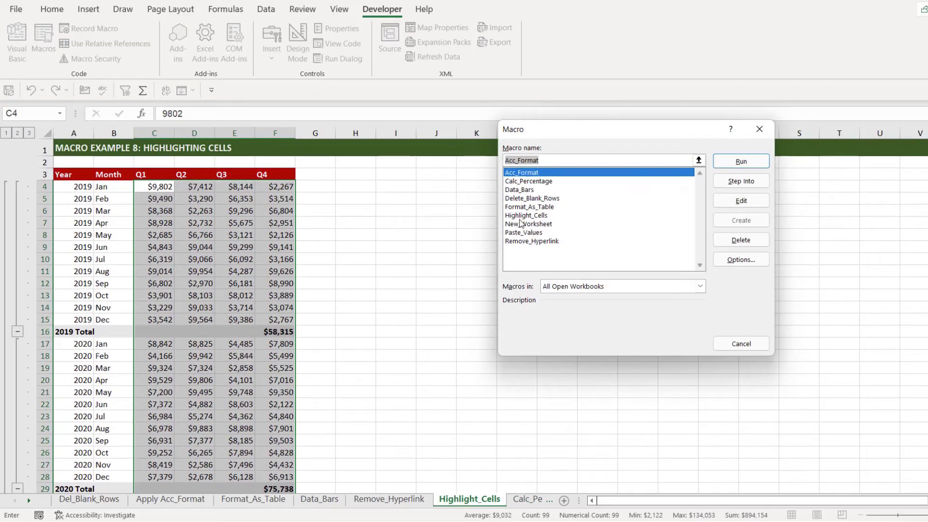
click(516, 216)
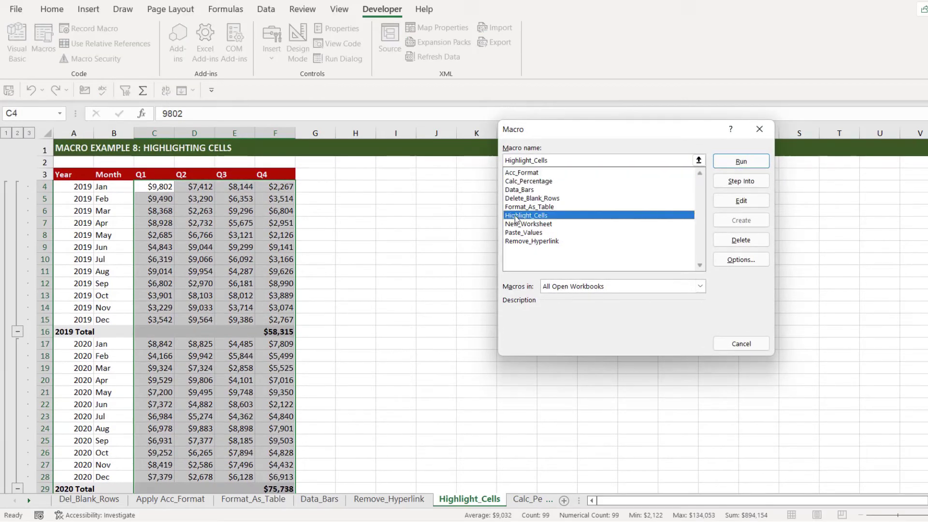
click(736, 162)
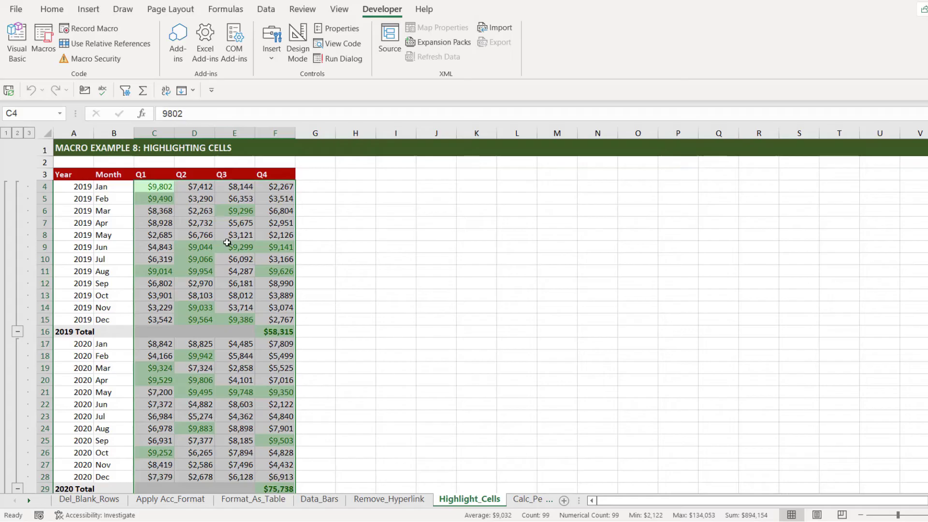
click(226, 242)
key(ctrl+Page_Down)
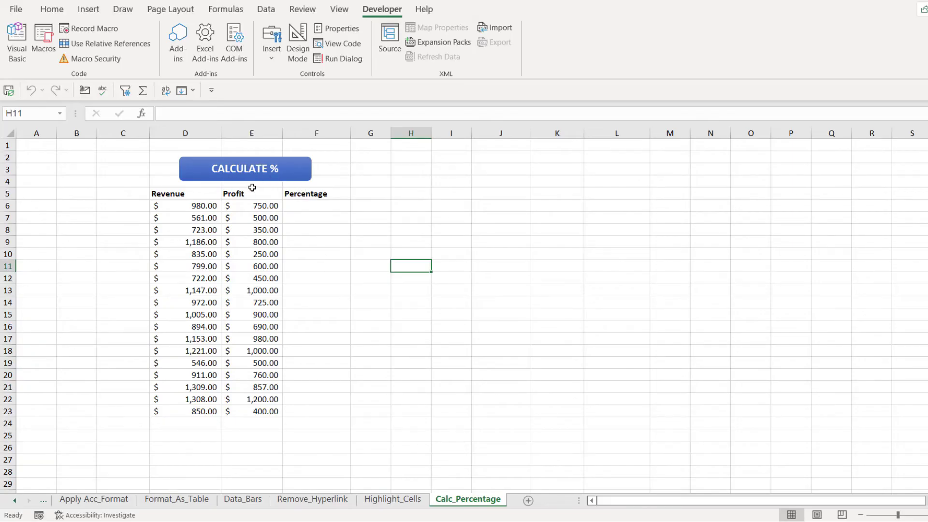
Fill F6:F23 with Profit/Revenue percentages via CALCULATE %, checking the =E6/D6 formula
drag(312, 205, 314, 410)
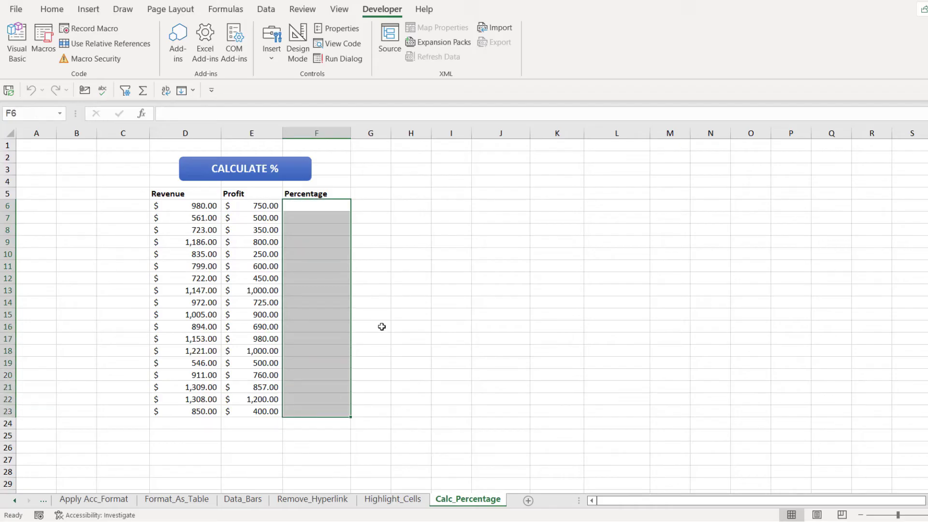
click(252, 177)
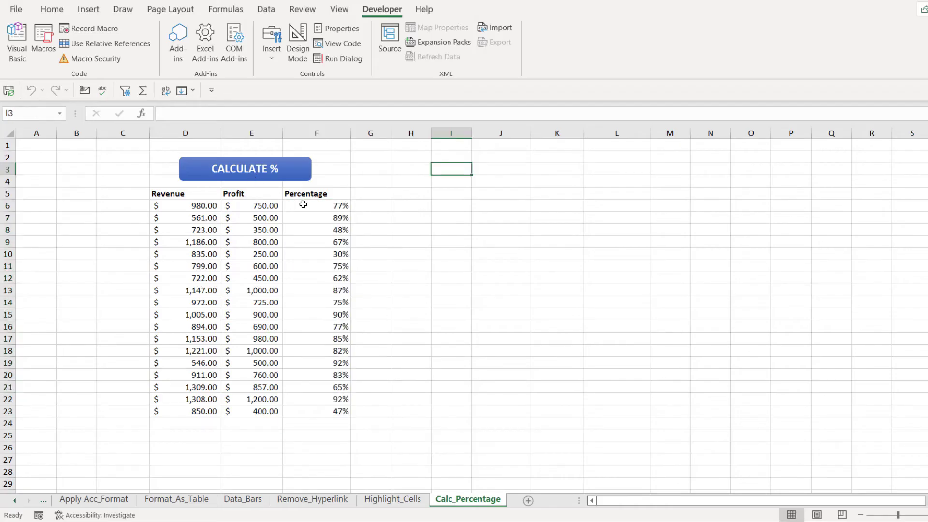
click(331, 205)
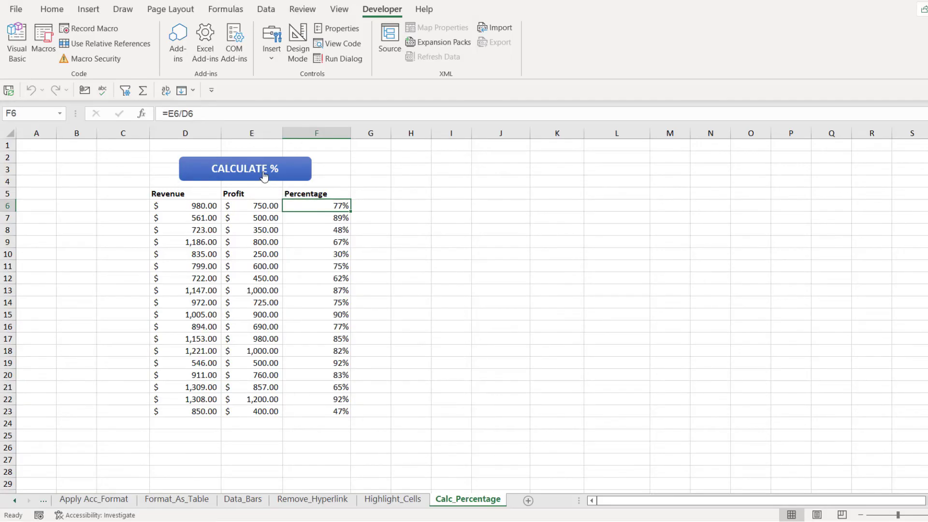
Run the New_Worksheet macro to add a blank Sheet1 after Calc_Percentage
click(411, 277)
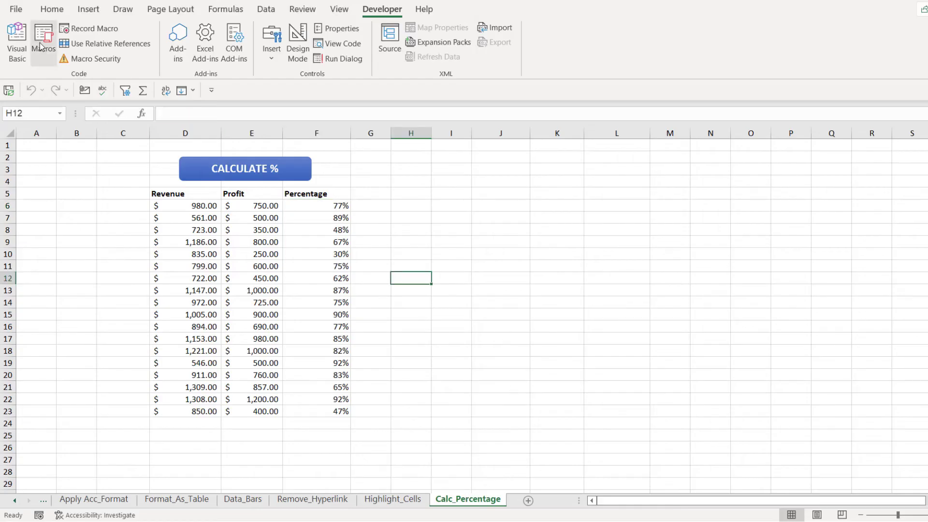
click(41, 47)
drag(583, 127, 535, 118)
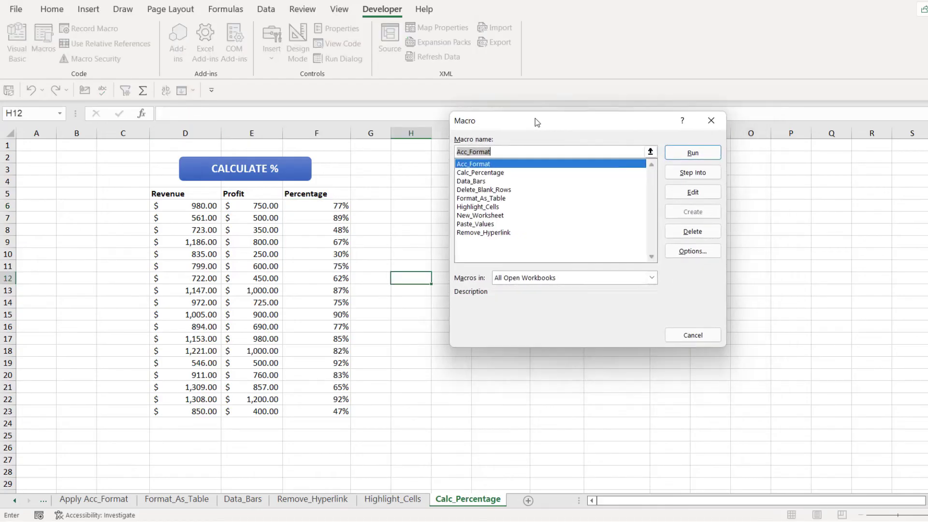
click(522, 215)
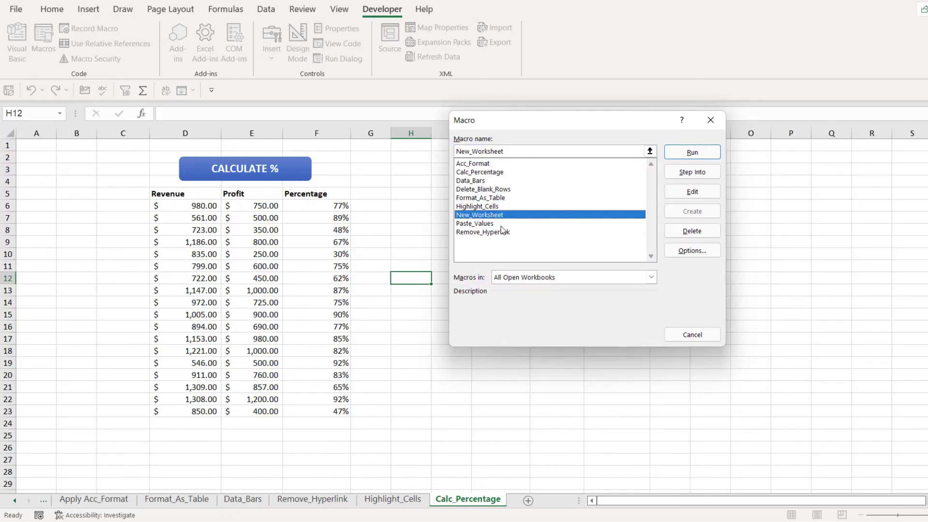
click(694, 153)
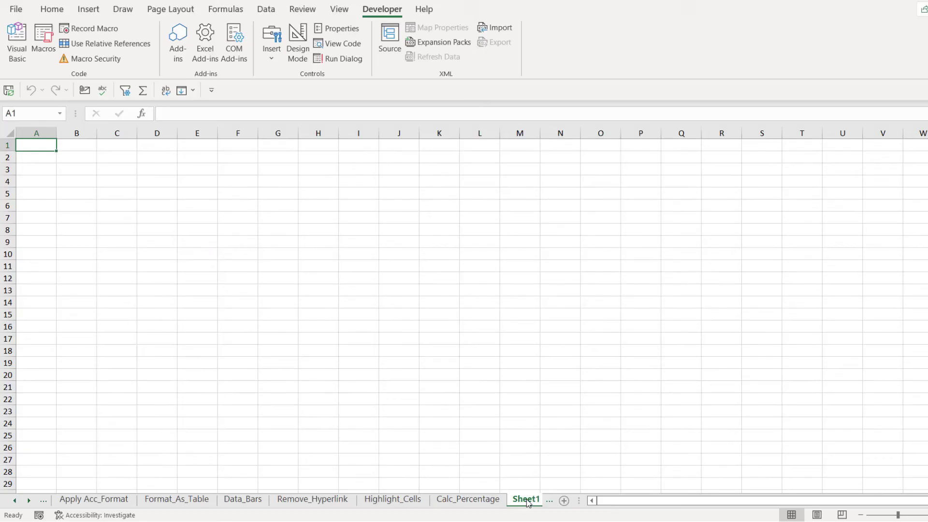
Return to the Apply Acc_Format sheet and its accounting-formatted sales figures
click(109, 499)
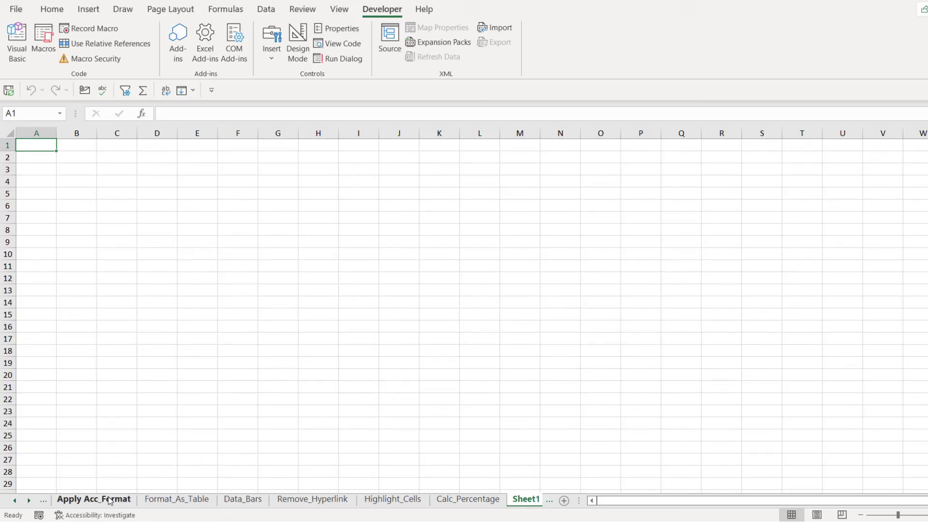